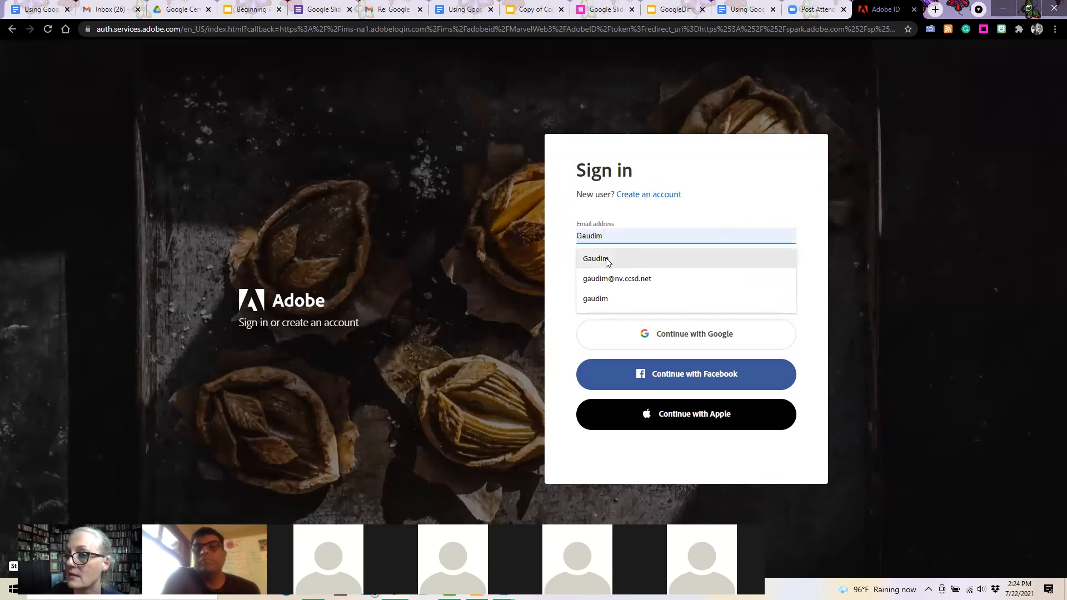
Step: Fill in the saved account e-mail and continue the Adobe sign-in
click(761, 276)
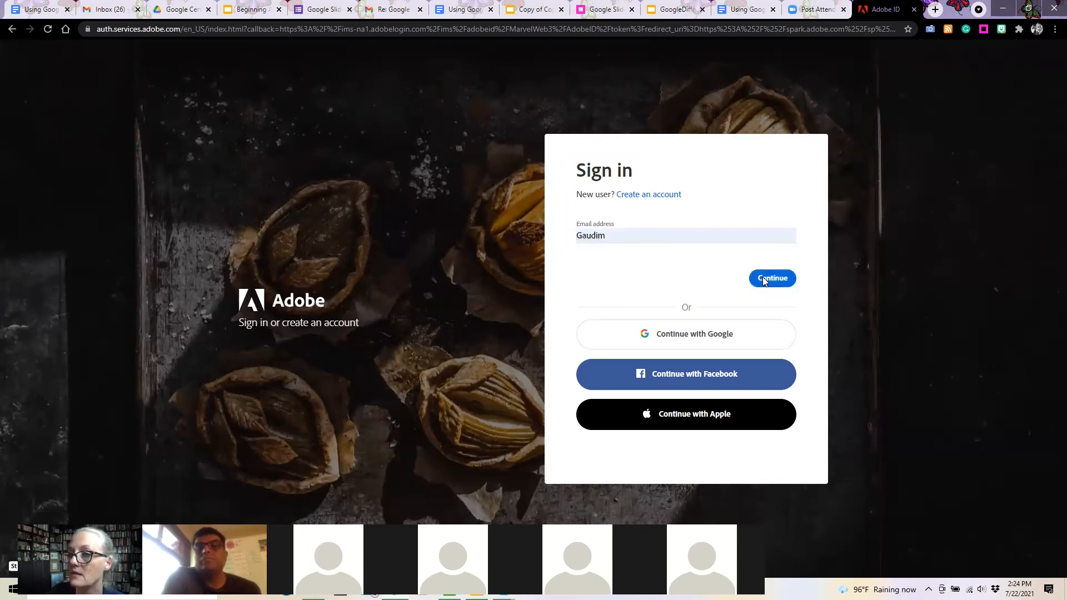
click(622, 234)
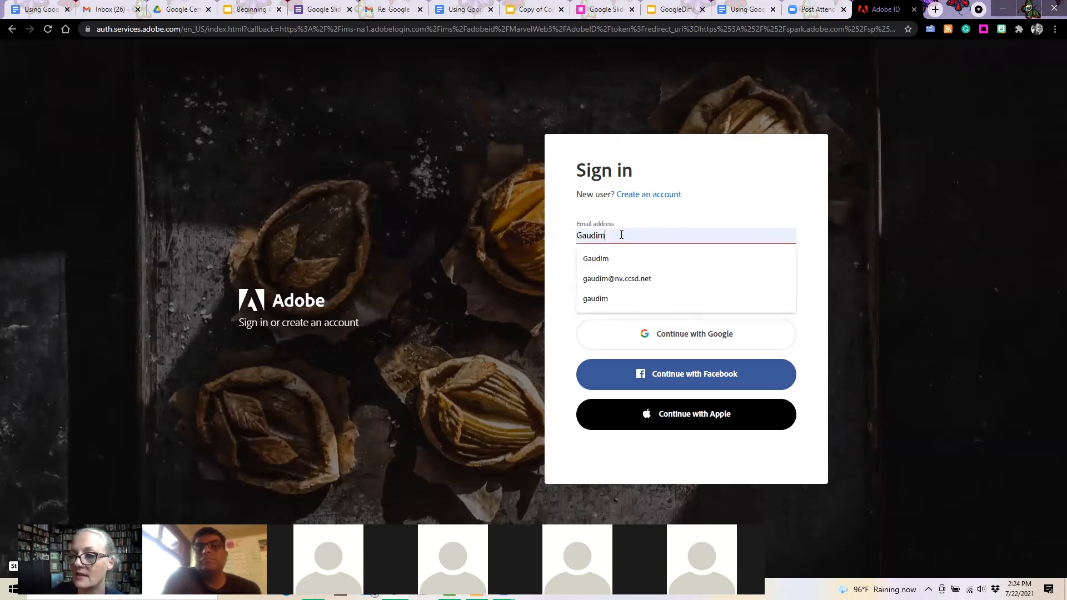
click(625, 271)
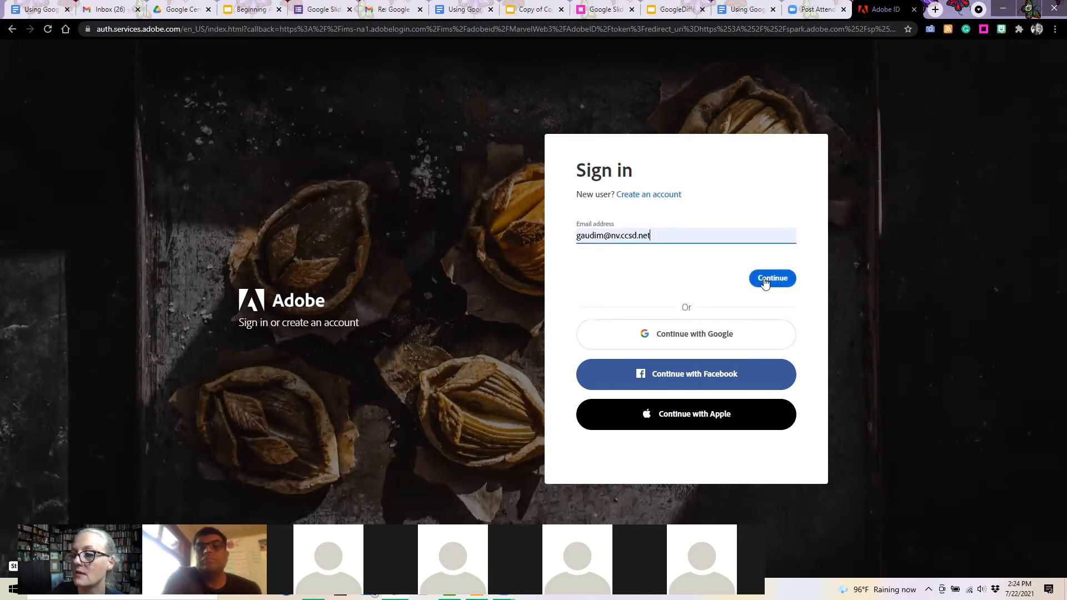
click(765, 281)
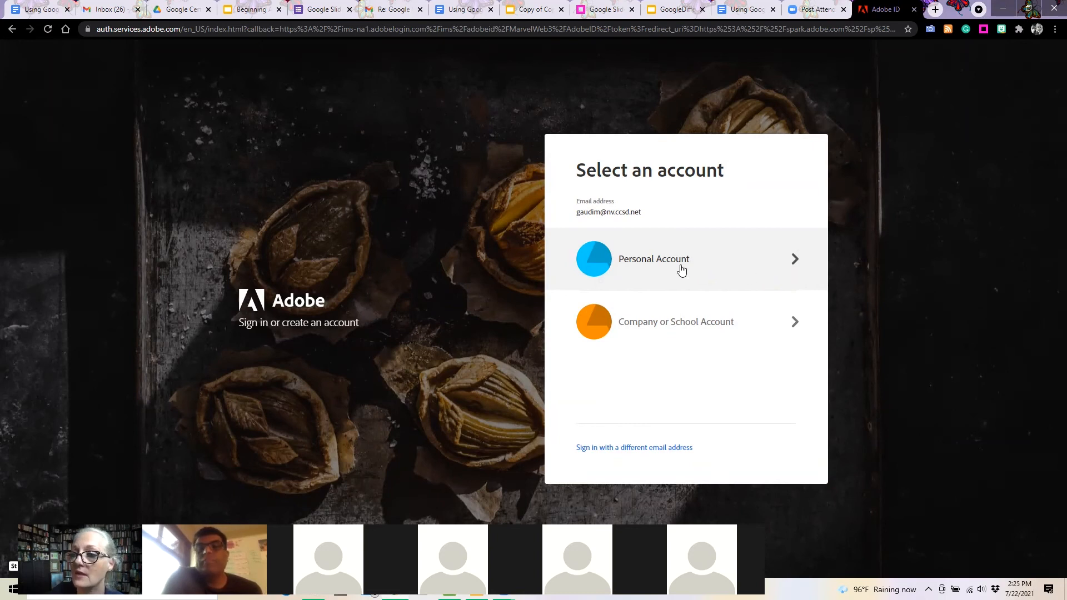
Step: Choose Company or School Account, enter the district username and password, and submit
click(654, 321)
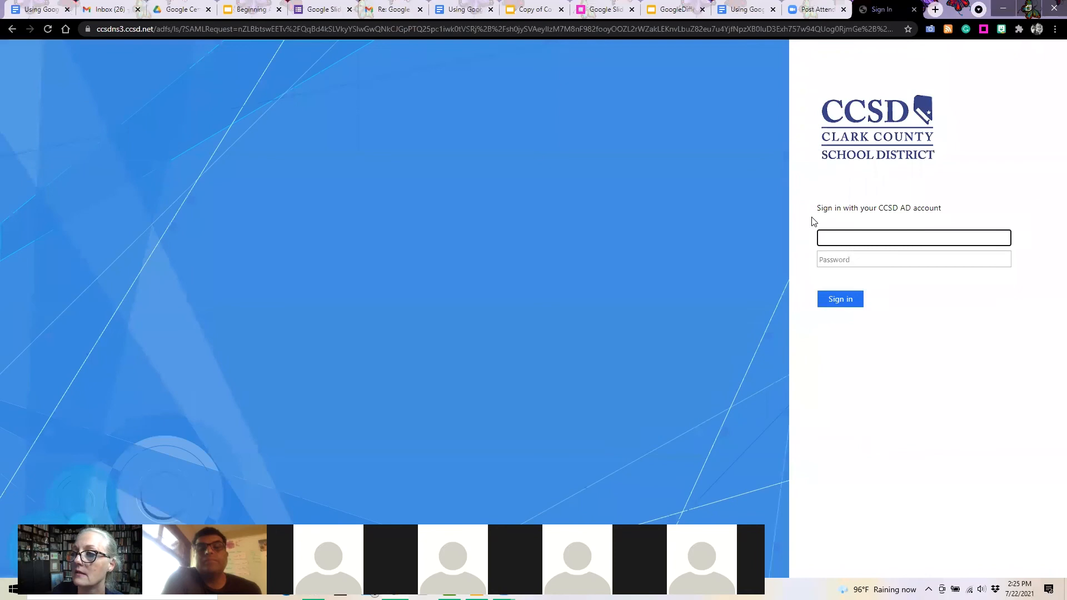
text(gaudm)
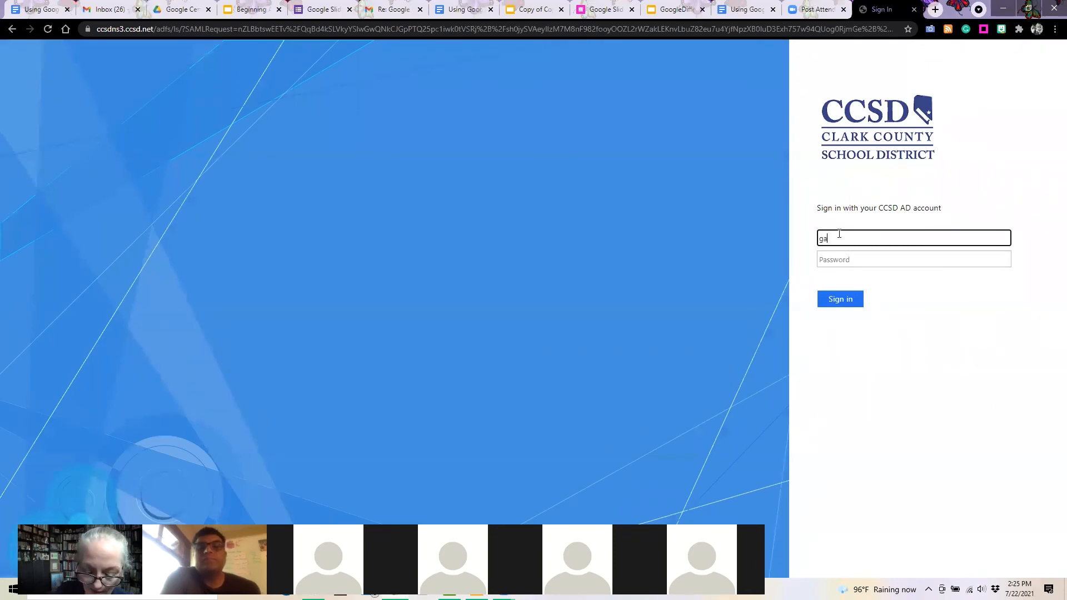
click(837, 257)
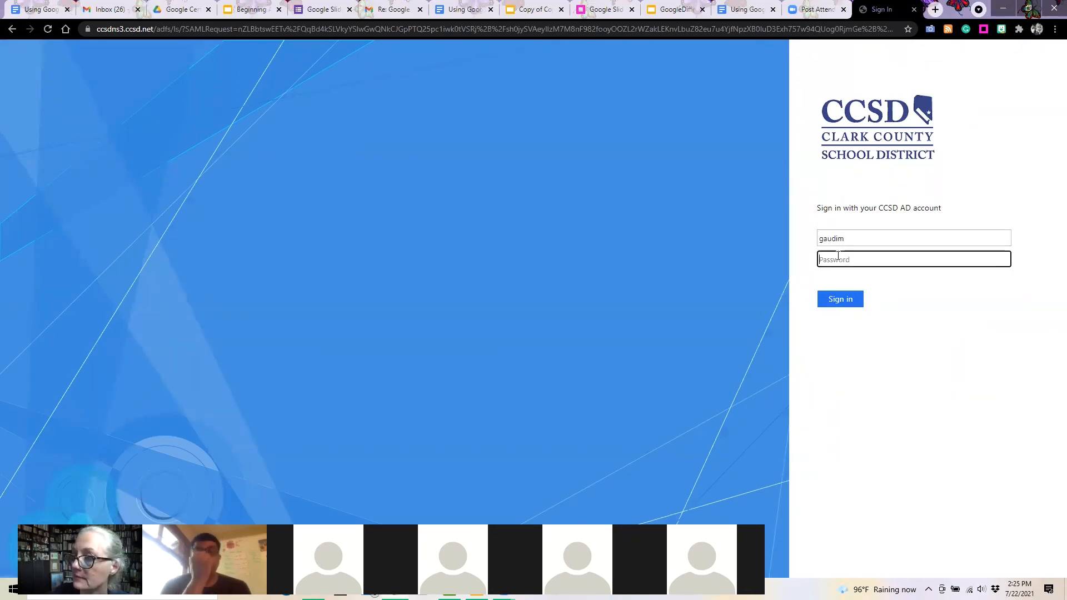
text(••)
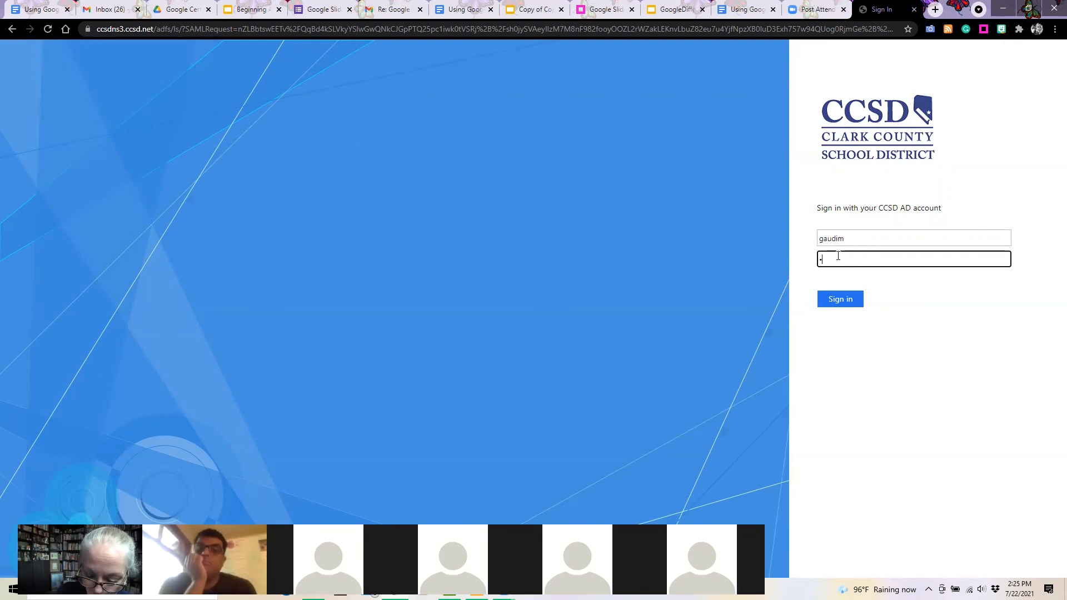
text(•••••)
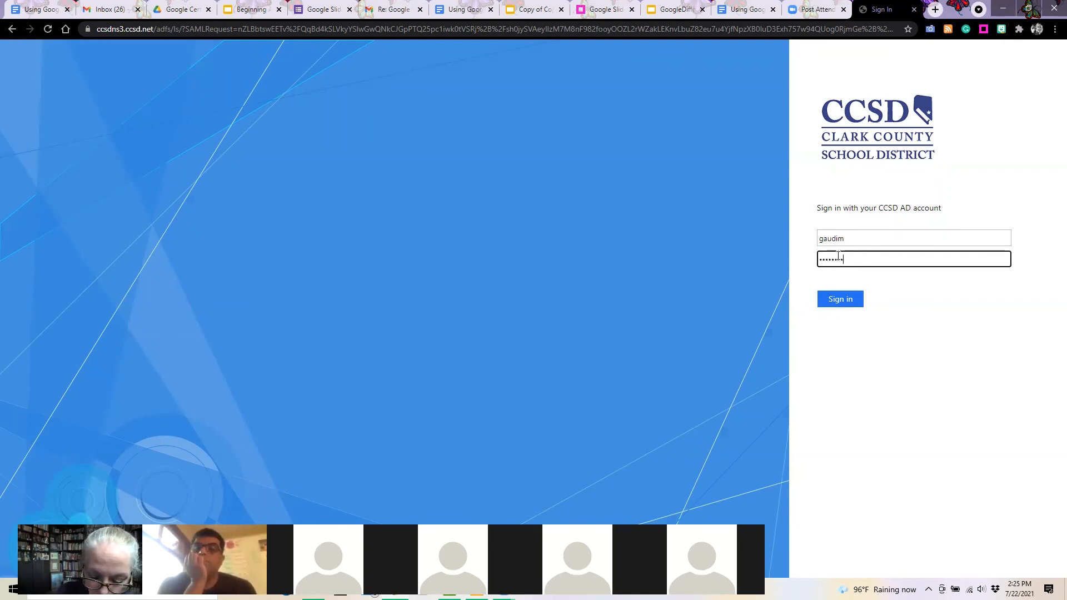
key(Return)
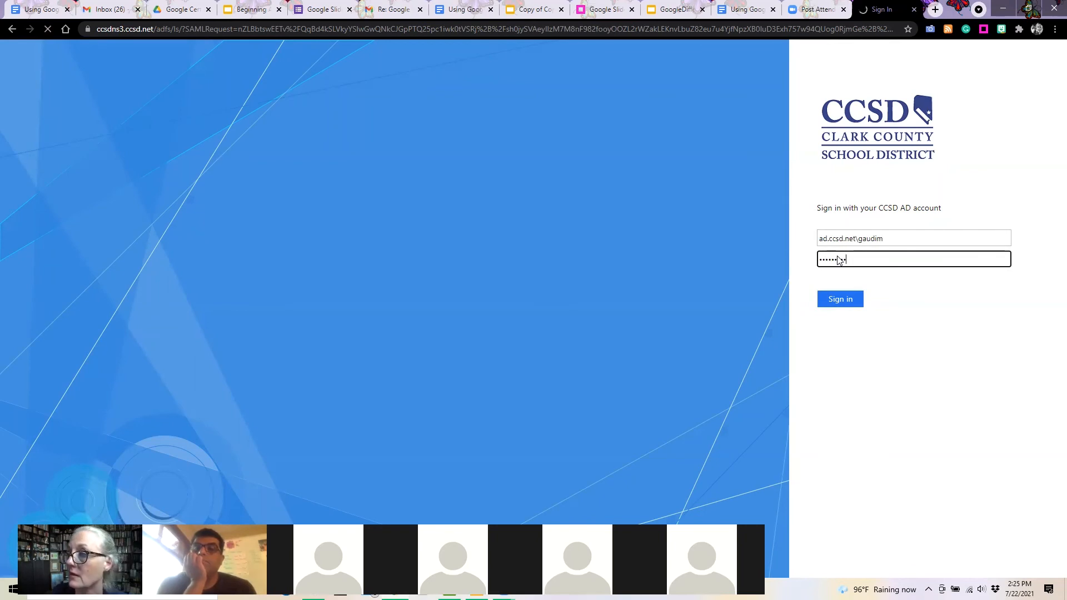
click(840, 303)
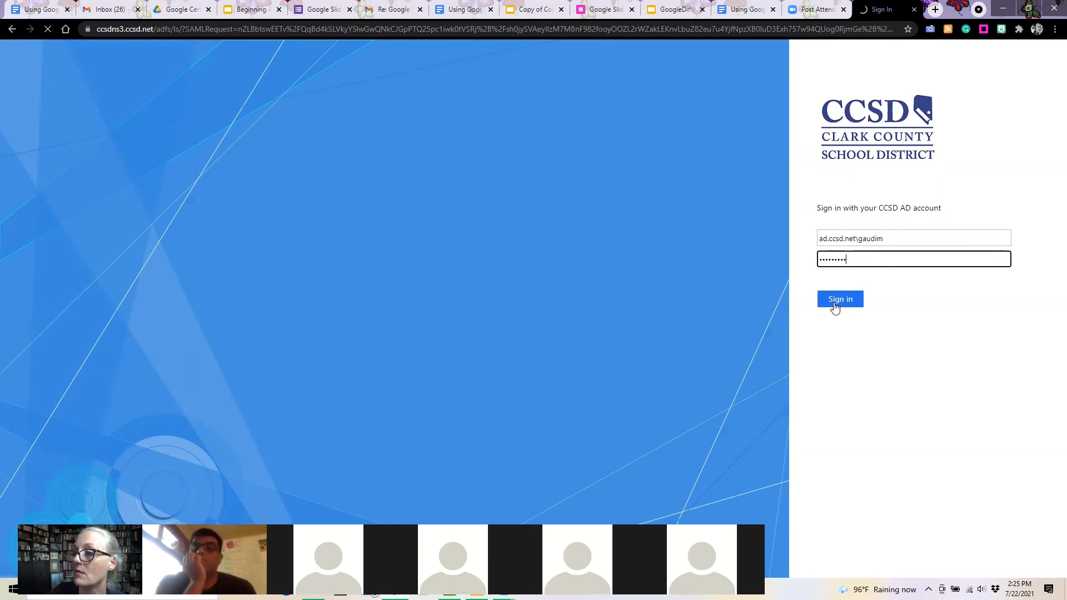
click(834, 306)
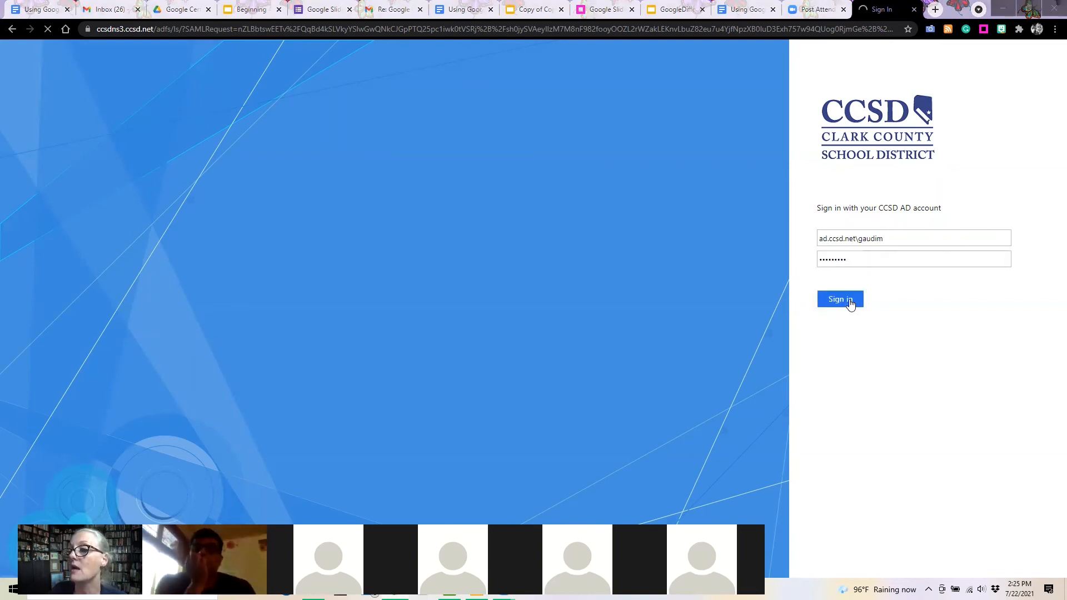
click(834, 308)
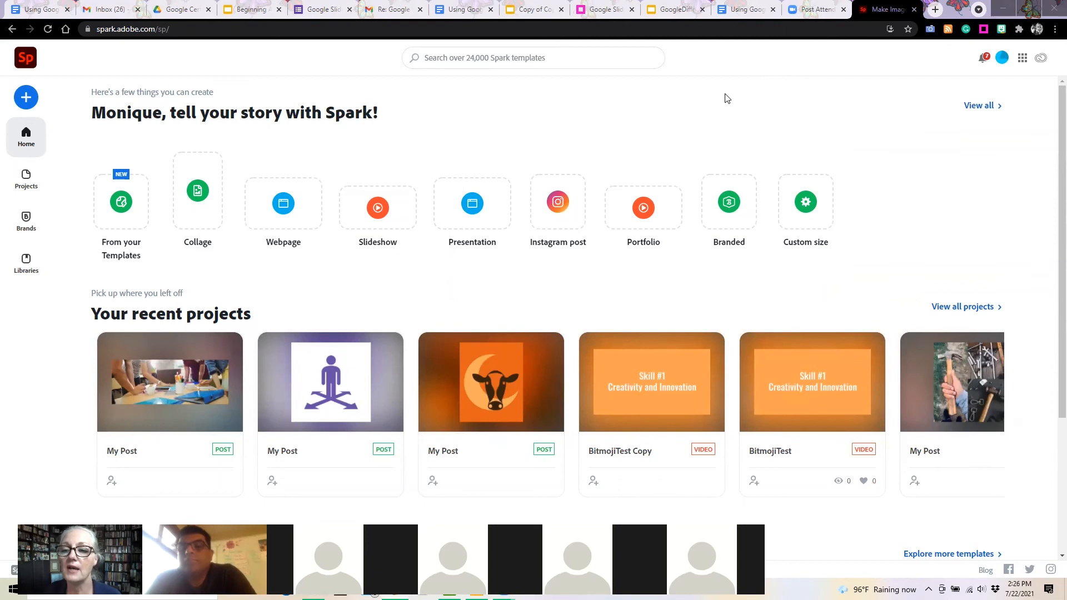
Step: Open the recent 'My Post' project with the purple person-with-arrows icon in the editor
click(327, 394)
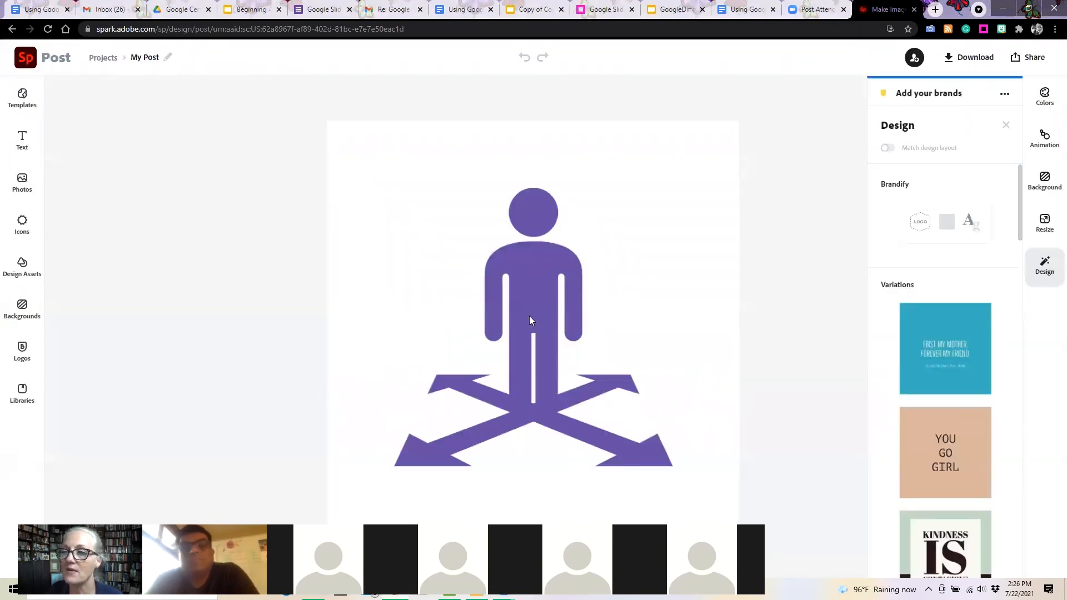
Step: Recolour the selected person-with-arrows icon to the palette's blue (#4688F4)
click(529, 317)
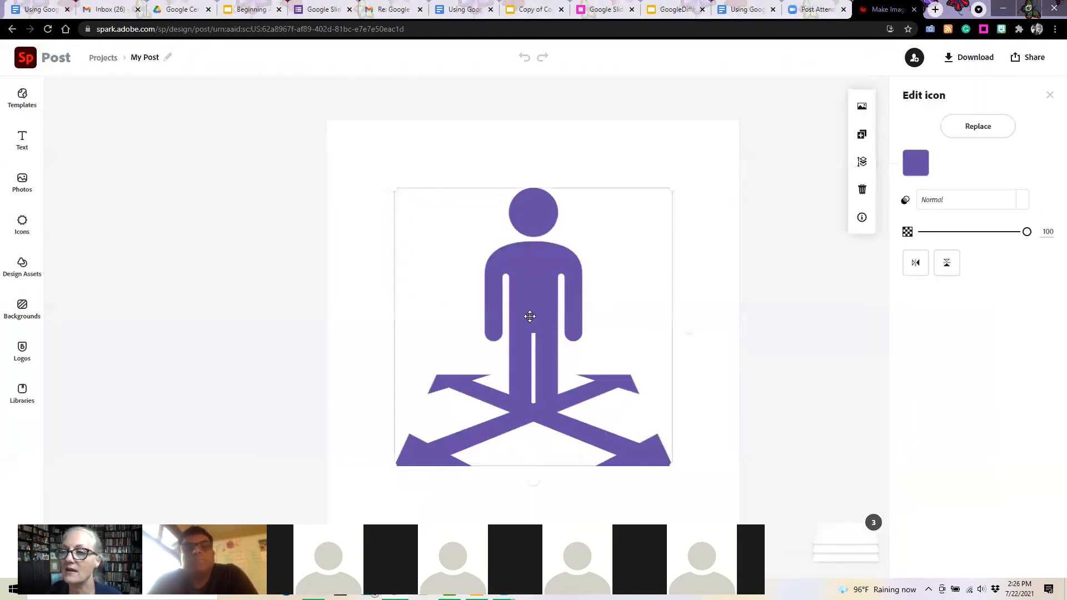
click(924, 170)
click(989, 224)
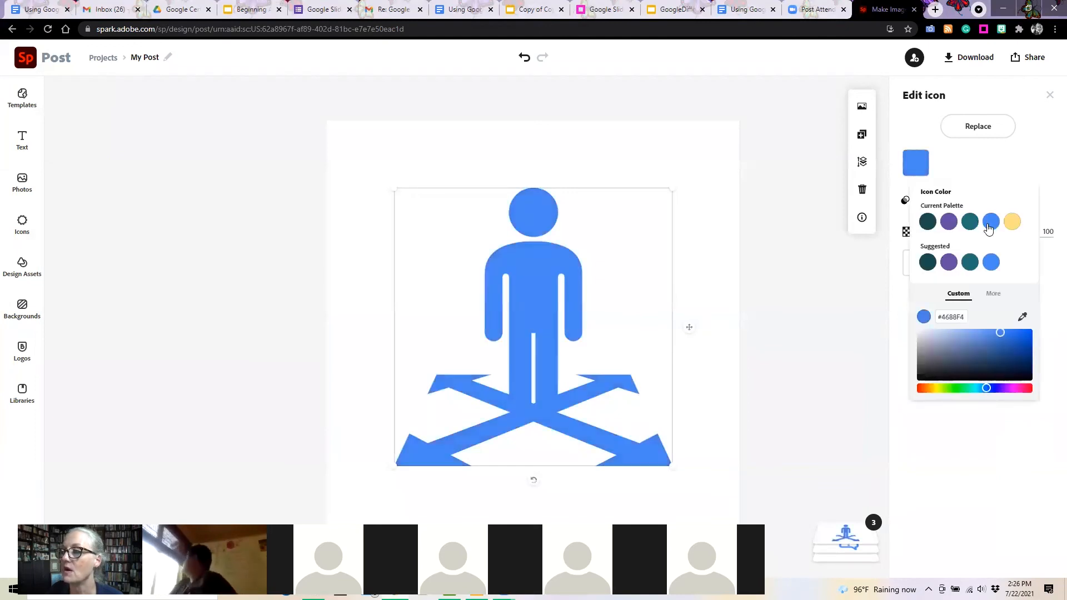
click(975, 58)
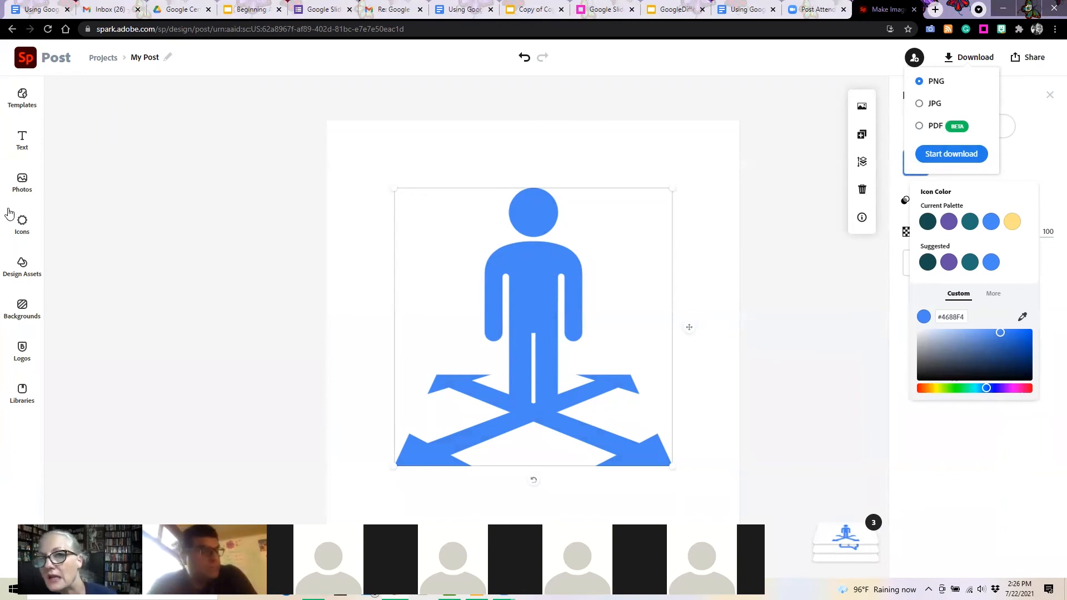
click(515, 242)
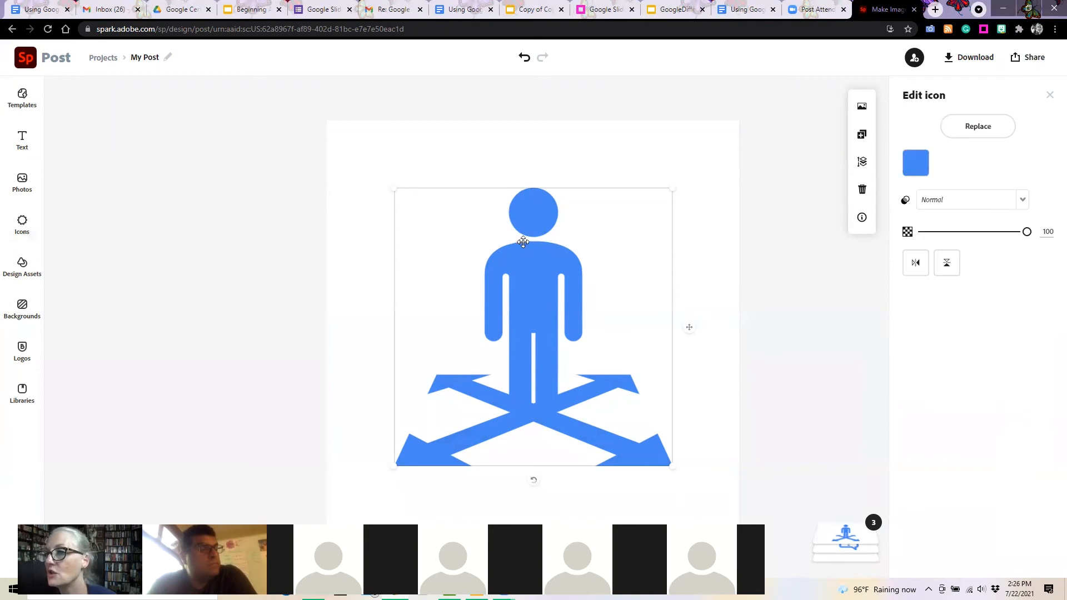
Step: Search the replacement icon library for 'decision', then for 'flower'
click(998, 129)
text(decision)
key(Return)
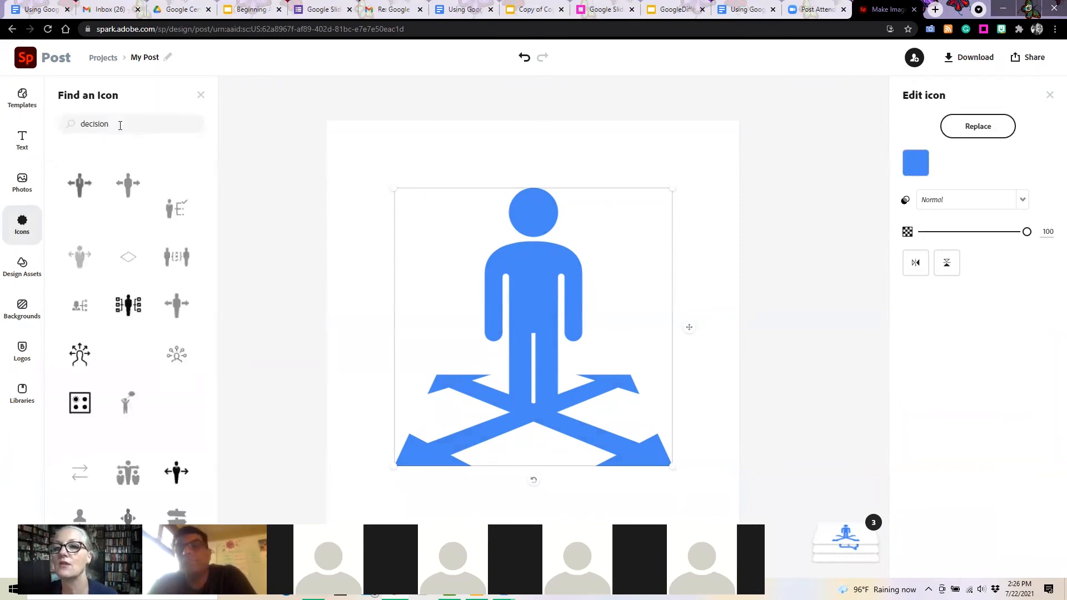
drag(118, 123, 72, 119)
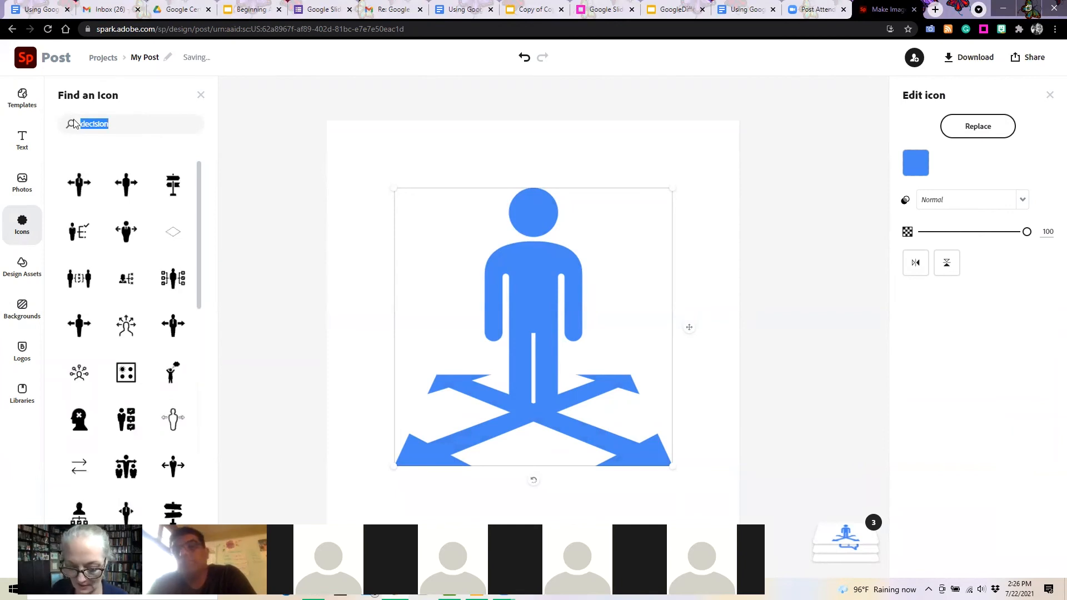
text(flowe)
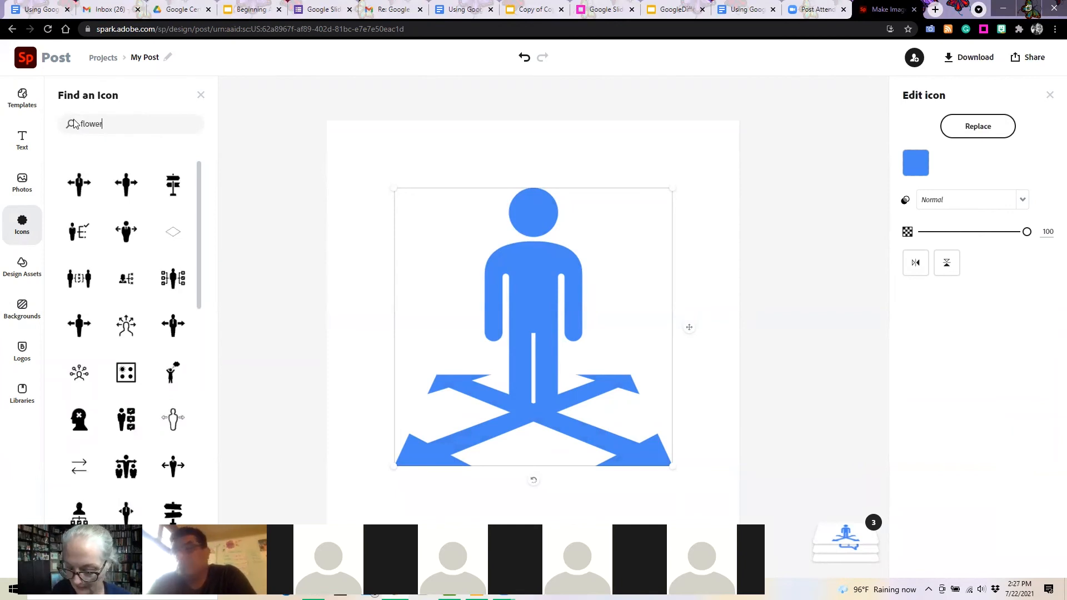
text(r)
key(Return)
Step: Browse the flower icon results, then switch to the workshop lesson document tab
scroll(75, 308, down, 10)
scroll(77, 311, down, 5)
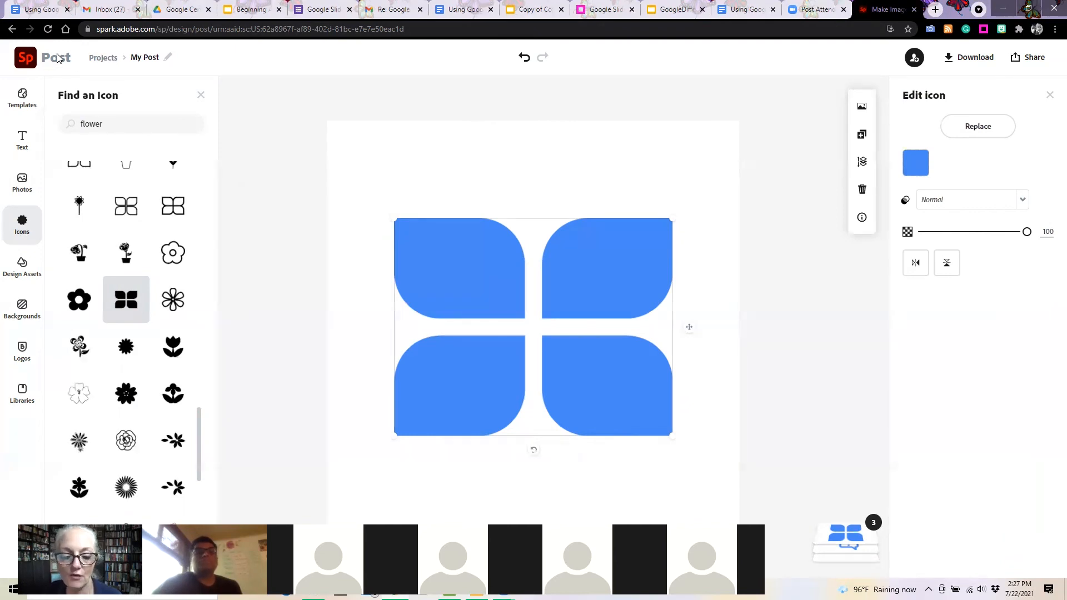
click(242, 11)
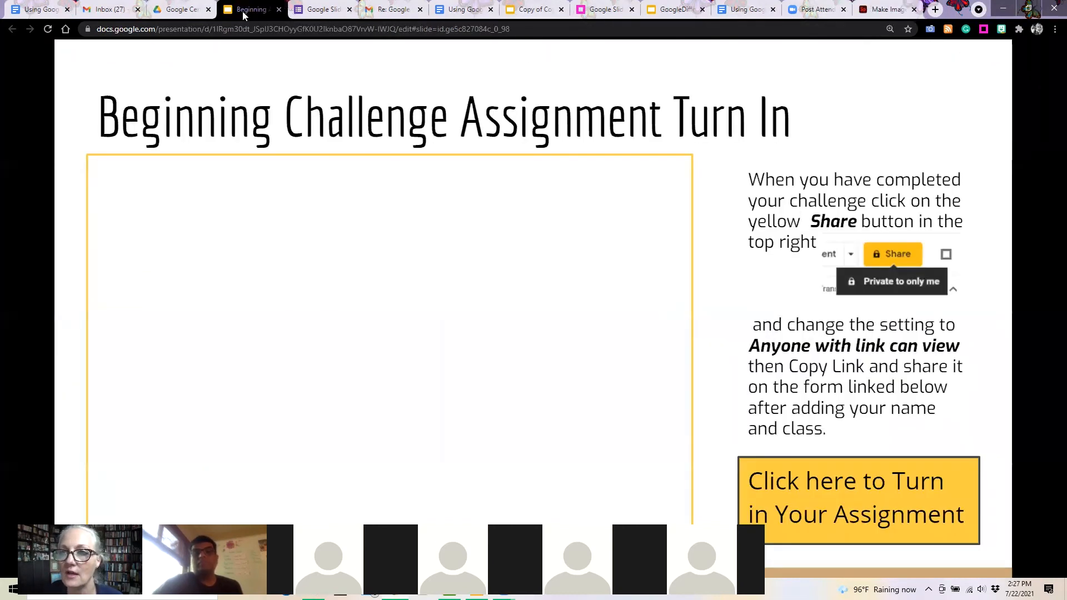
click(456, 15)
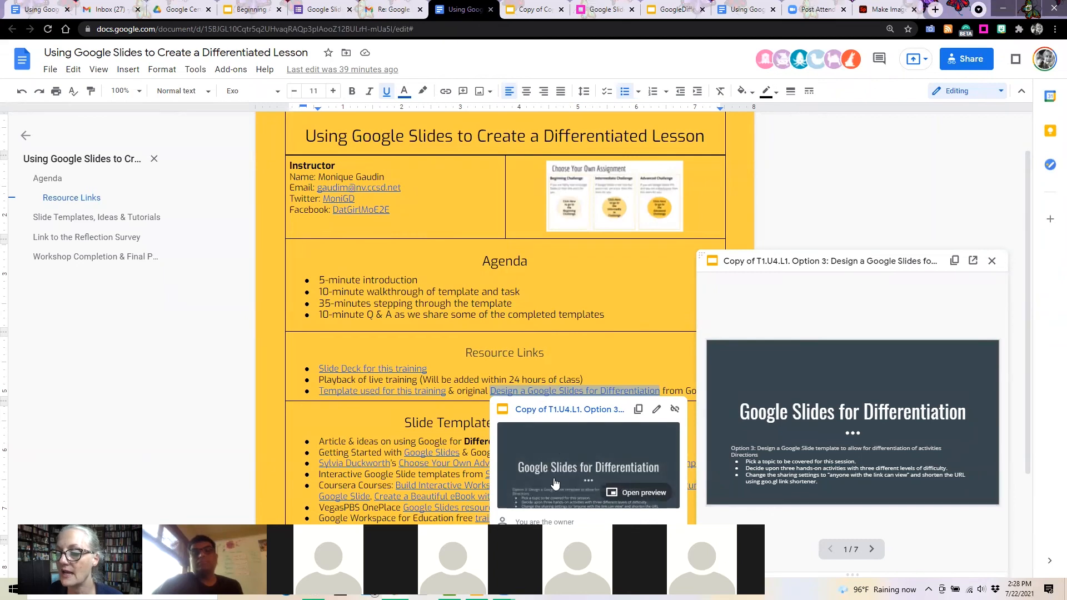
Step: Follow the 'Completion & Final Project' forms.gle link to open the completion survey
click(610, 367)
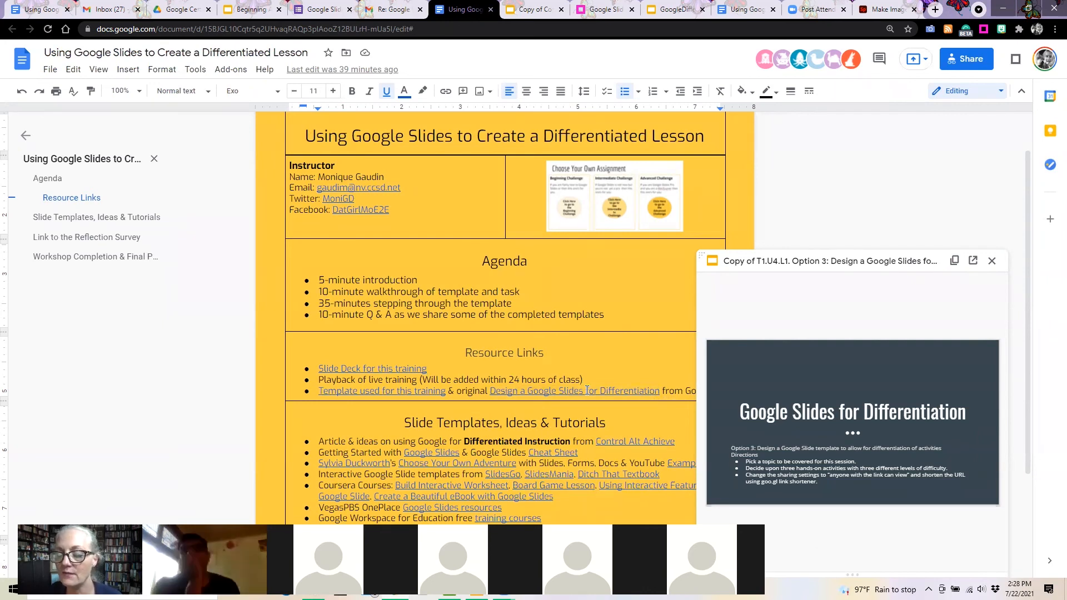
scroll(560, 380, down, 3)
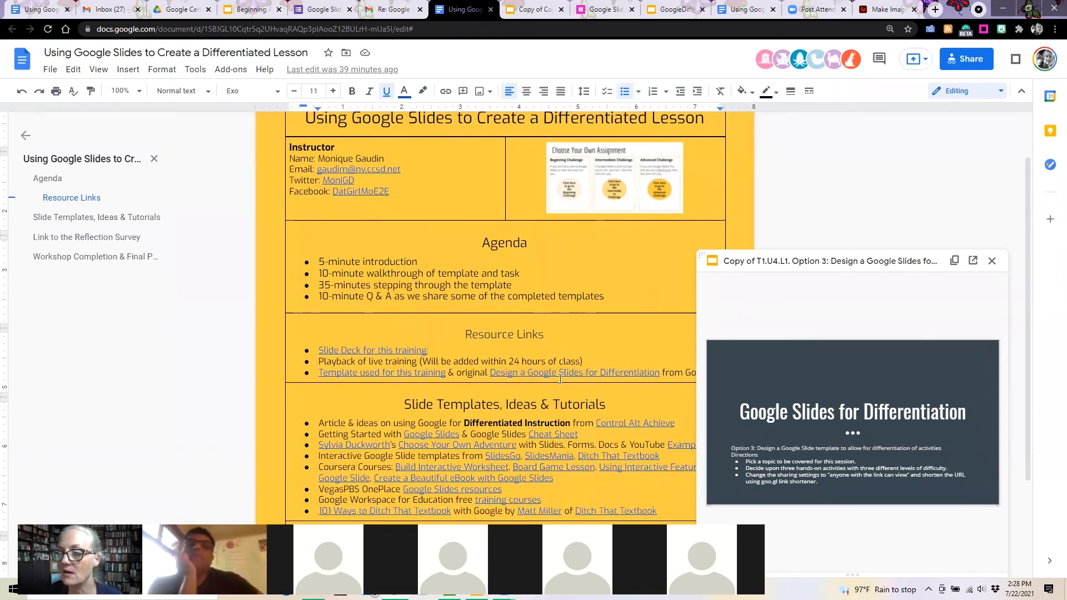
click(531, 483)
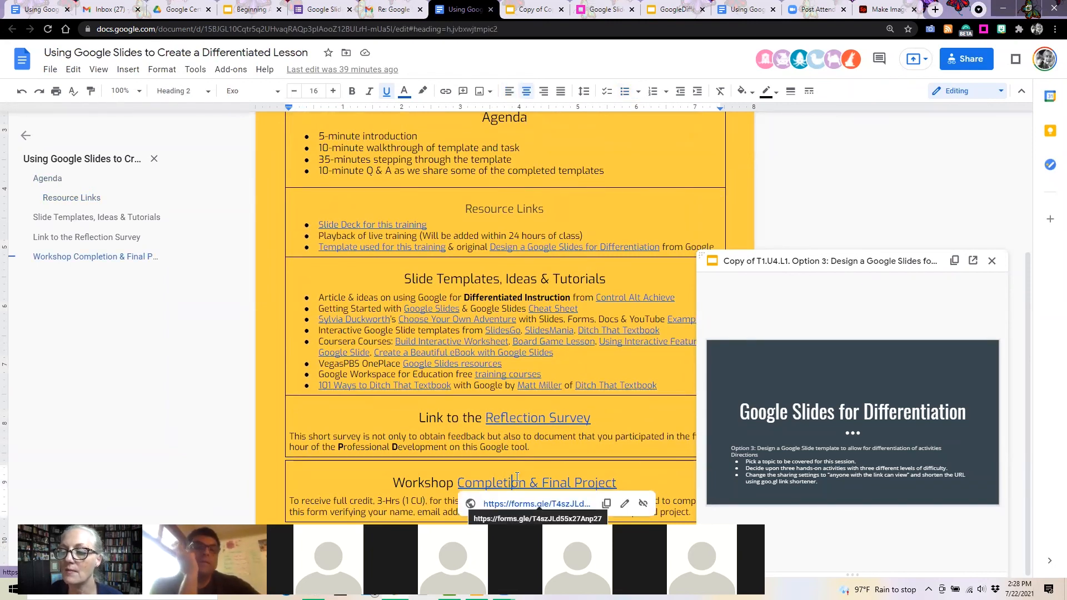
click(506, 428)
click(511, 484)
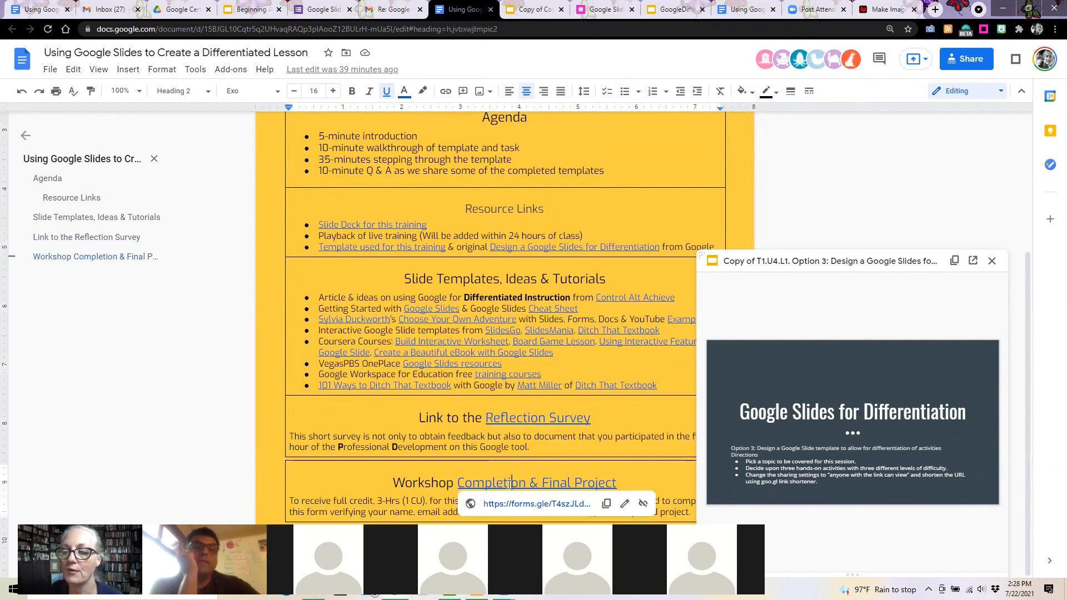
click(512, 504)
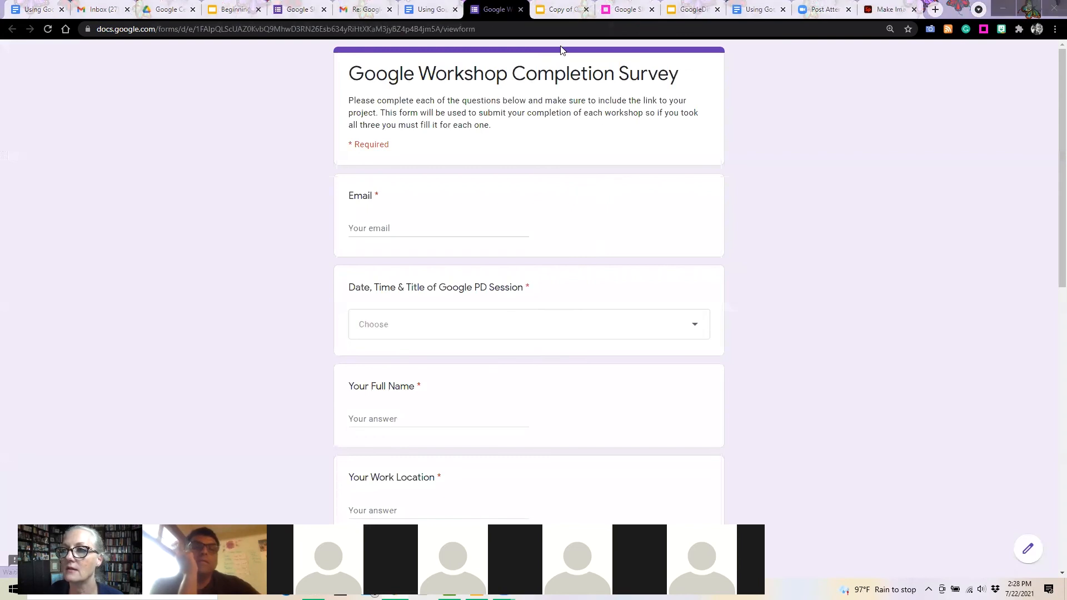
Step: Check the PD session dropdown options in the survey without choosing one
click(686, 331)
scroll(594, 478, down, 3)
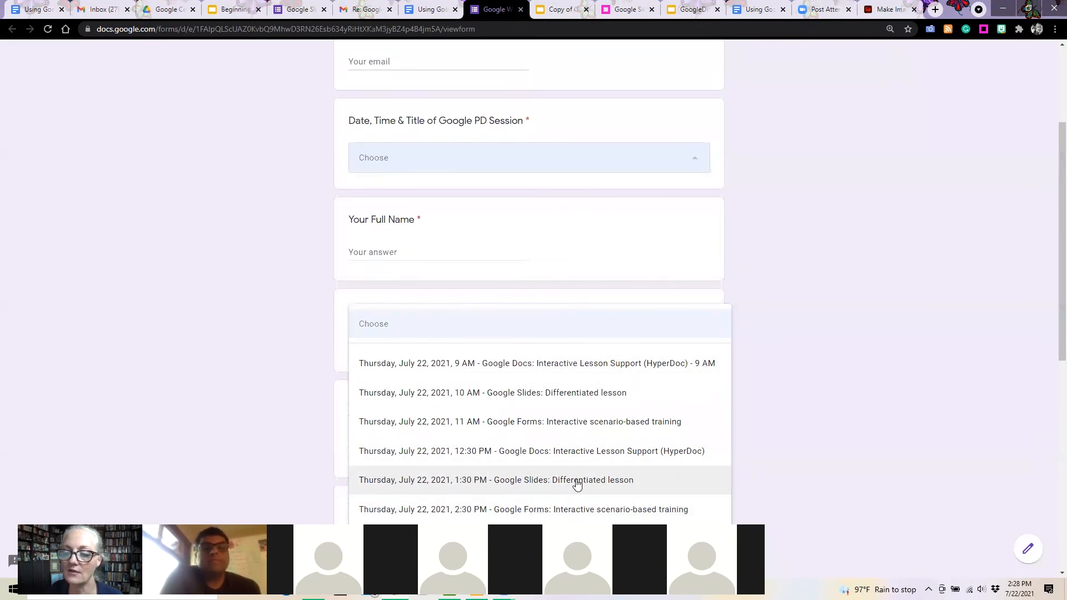
click(791, 419)
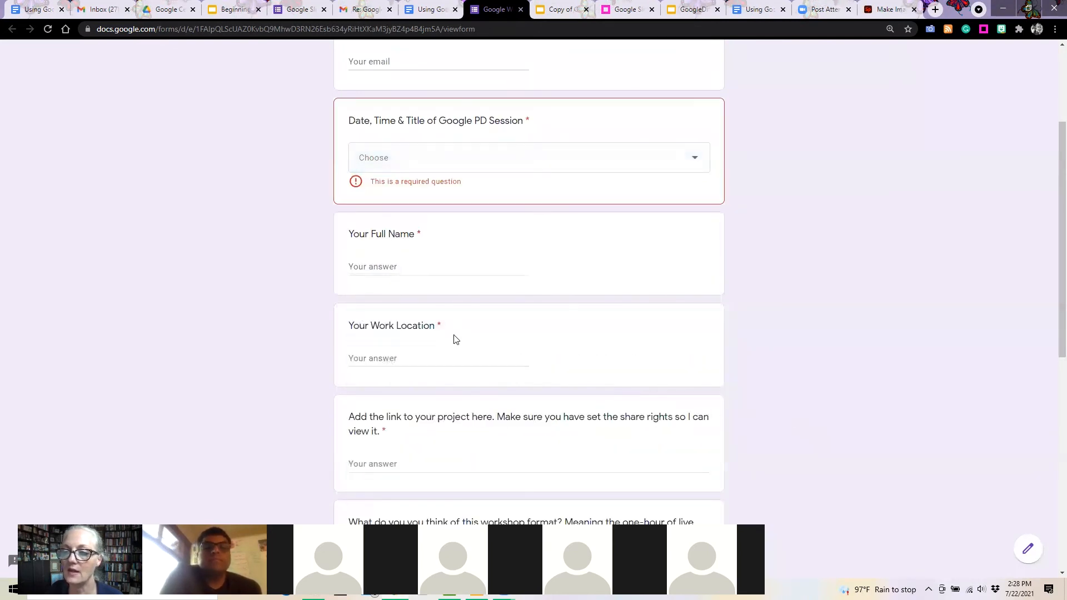
scroll(441, 366, down, 3)
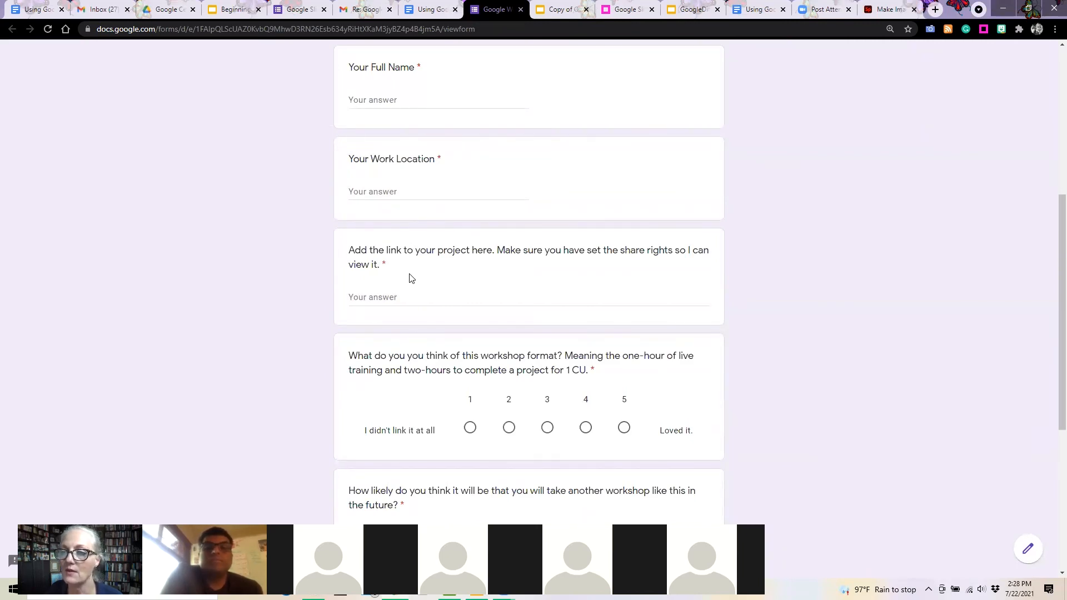
Step: Look over the project link question, then close the survey and the Doc's slide preview
click(416, 301)
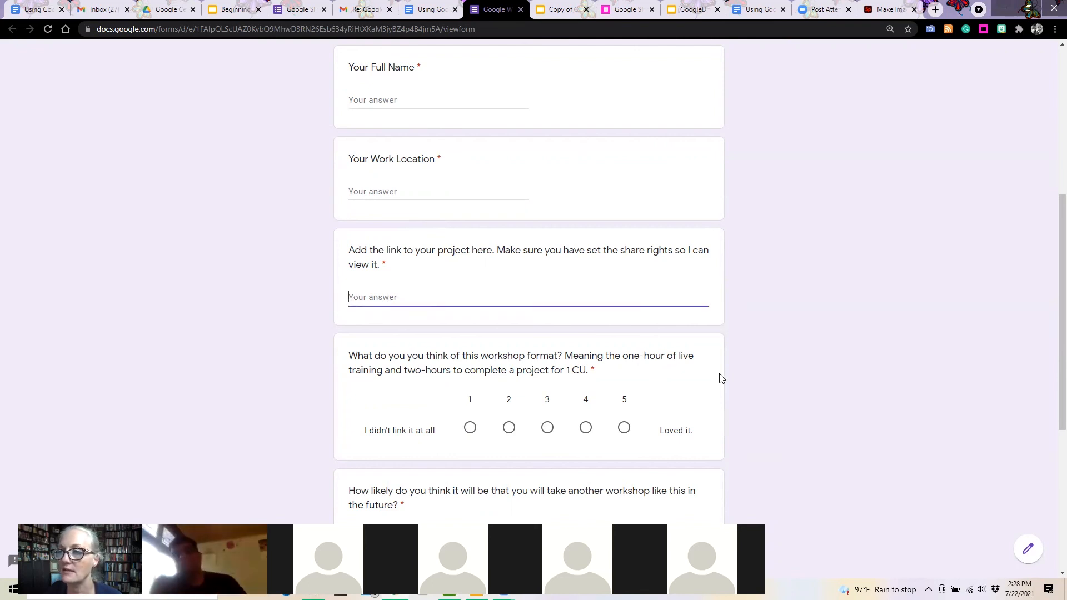
scroll(720, 378, down, 4)
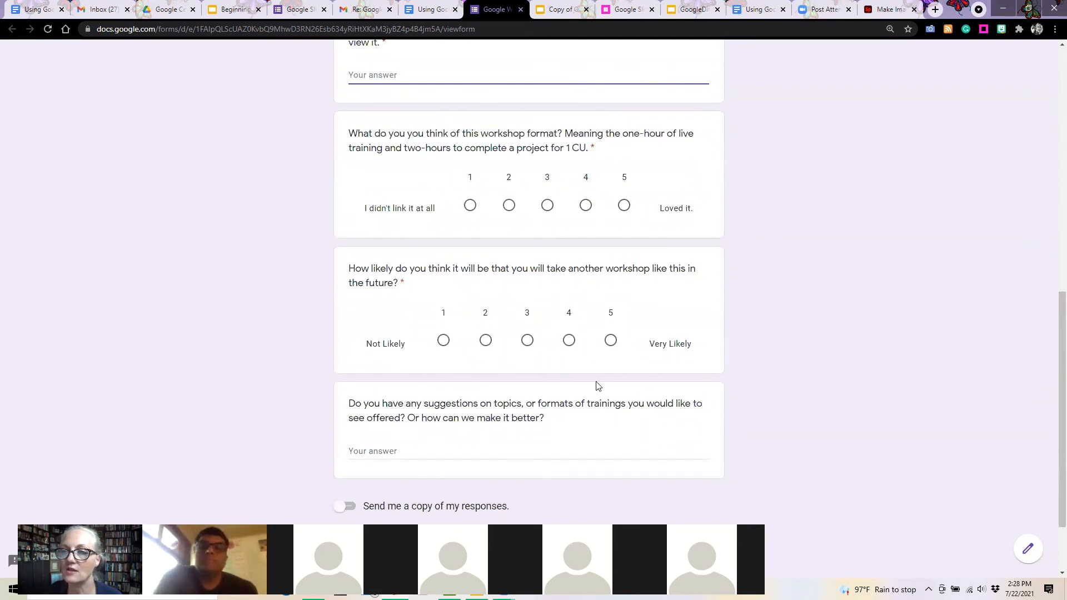
scroll(699, 344, up, 6)
scroll(700, 343, up, 4)
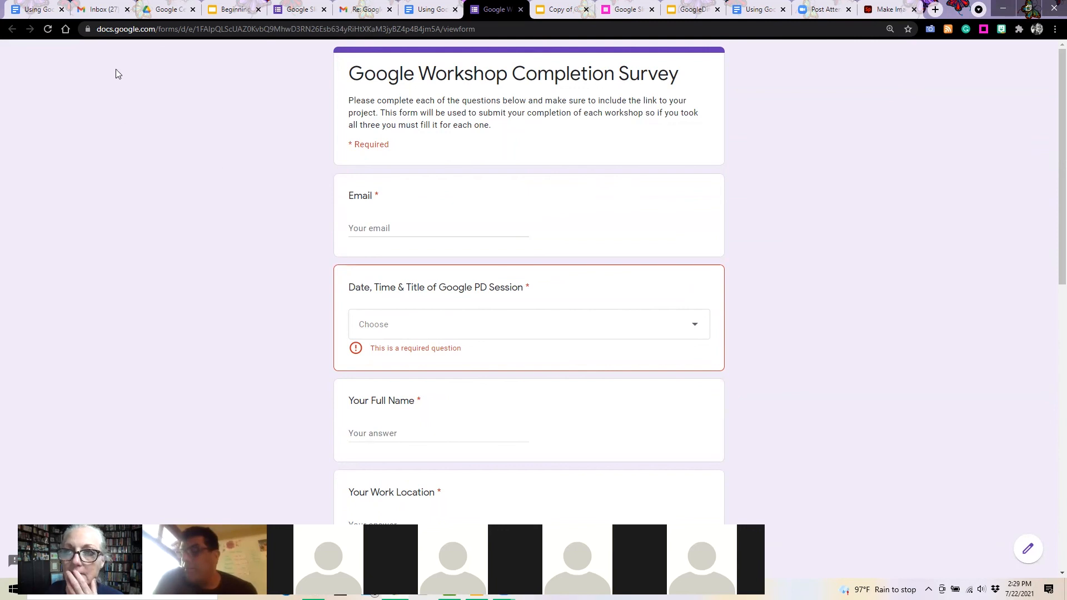
click(519, 9)
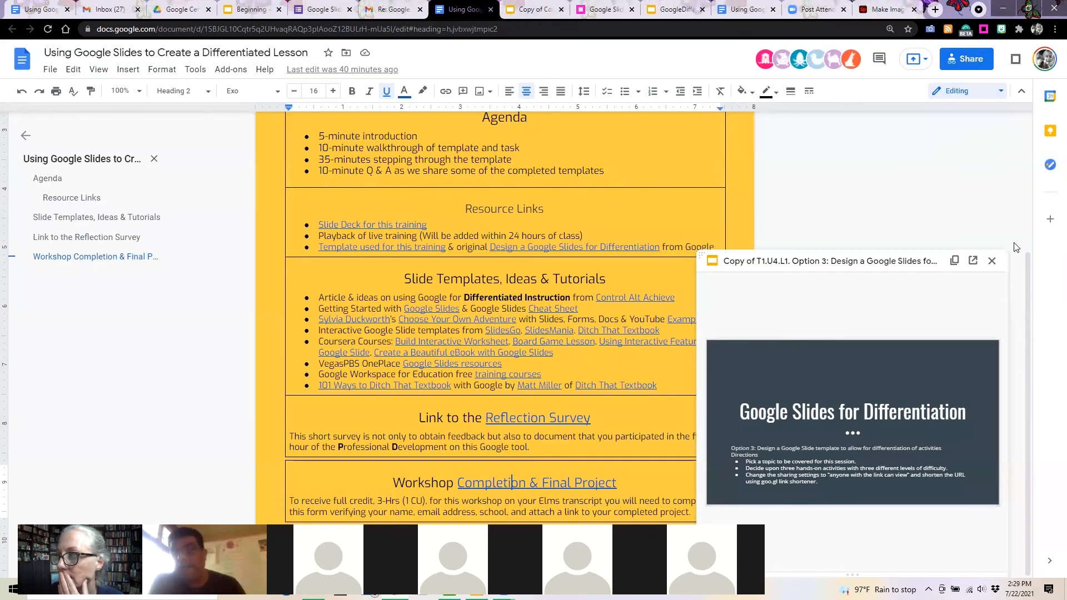
click(993, 261)
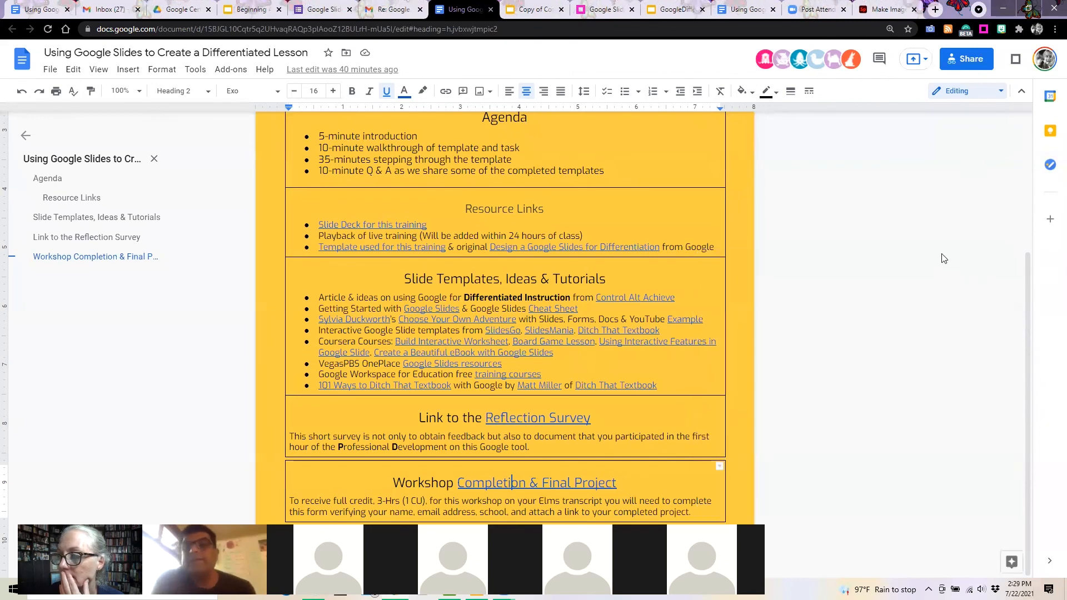